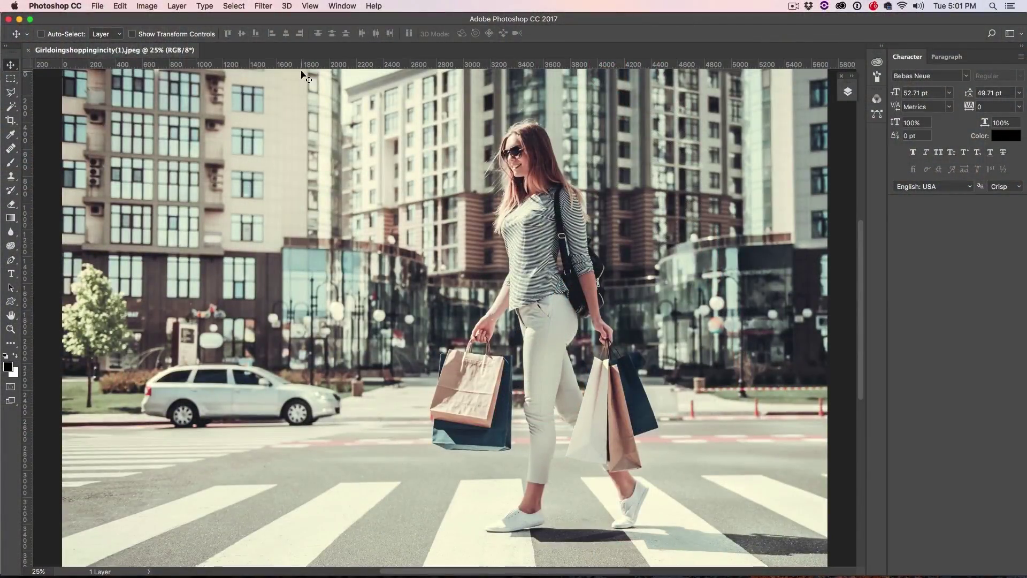
Step: With an enlarged Quick Selection brush, paint over the woman's head, torso and legs
{"action": "left_click", "coordinate": [10, 106]}
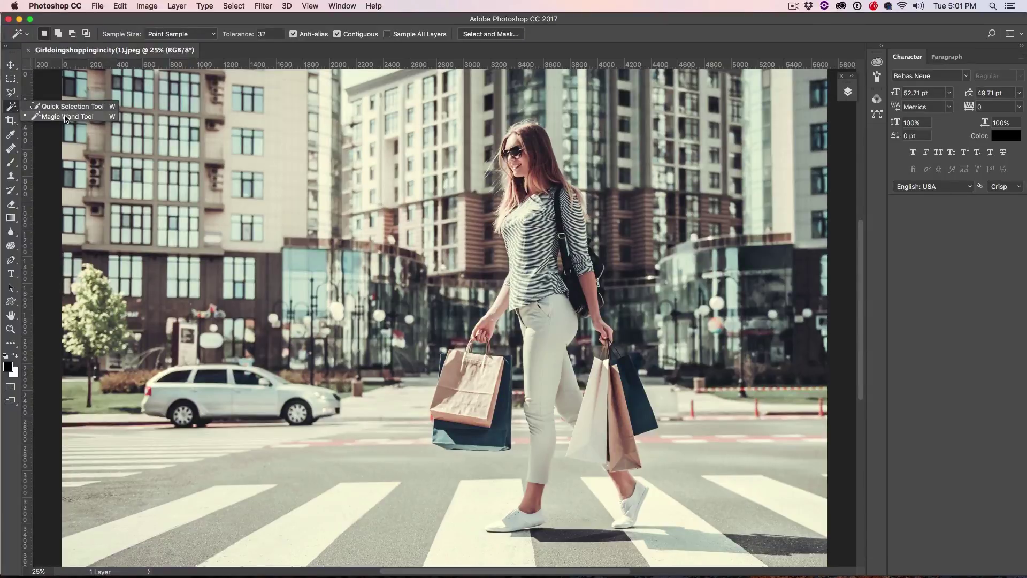
{"action": "left_click", "coordinate": [66, 109]}
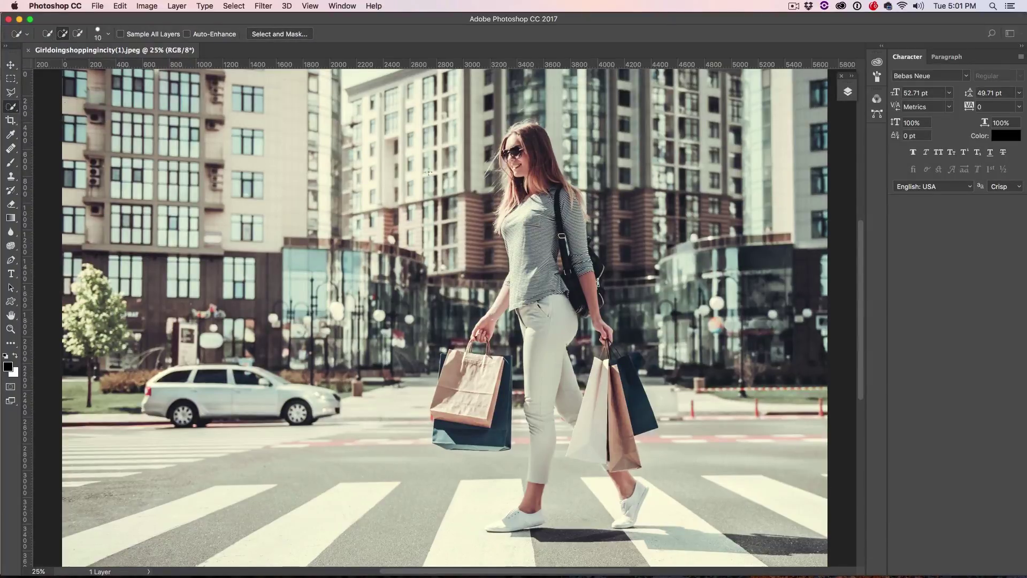
{"action": "key", "text": "bracketright"}
{"action": "key", "text": "bracketright"}
{"action": "key", "text": "bracketright"}
{"action": "key", "text": "bracketright"}
{"action": "key", "text": "bracketright"}
{"action": "key", "text": "bracketright"}
{"action": "key", "text": "bracketright"}
{"action": "key", "text": "bracketright"}
{"action": "mouse_move", "coordinate": [550, 166]}
{"action": "left_mouse_down"}
{"action": "mouse_move", "coordinate": [525, 143]}
{"action": "mouse_move", "coordinate": [520, 225]}
{"action": "mouse_move", "coordinate": [542, 338]}
{"action": "mouse_move", "coordinate": [593, 497]}
{"action": "mouse_move", "coordinate": [489, 528]}
{"action": "mouse_move", "coordinate": [622, 514]}
{"action": "mouse_move", "coordinate": [636, 368]}
{"action": "mouse_move", "coordinate": [460, 361]}
{"action": "mouse_move", "coordinate": [450, 384]}
{"action": "mouse_move", "coordinate": [436, 355]}
{"action": "mouse_move", "coordinate": [565, 267]}
{"action": "mouse_move", "coordinate": [573, 203]}
{"action": "mouse_move", "coordinate": [609, 275]}
{"action": "mouse_move", "coordinate": [642, 282]}
{"action": "mouse_move", "coordinate": [656, 316]}
{"action": "mouse_move", "coordinate": [612, 271]}
{"action": "left_mouse_up"}
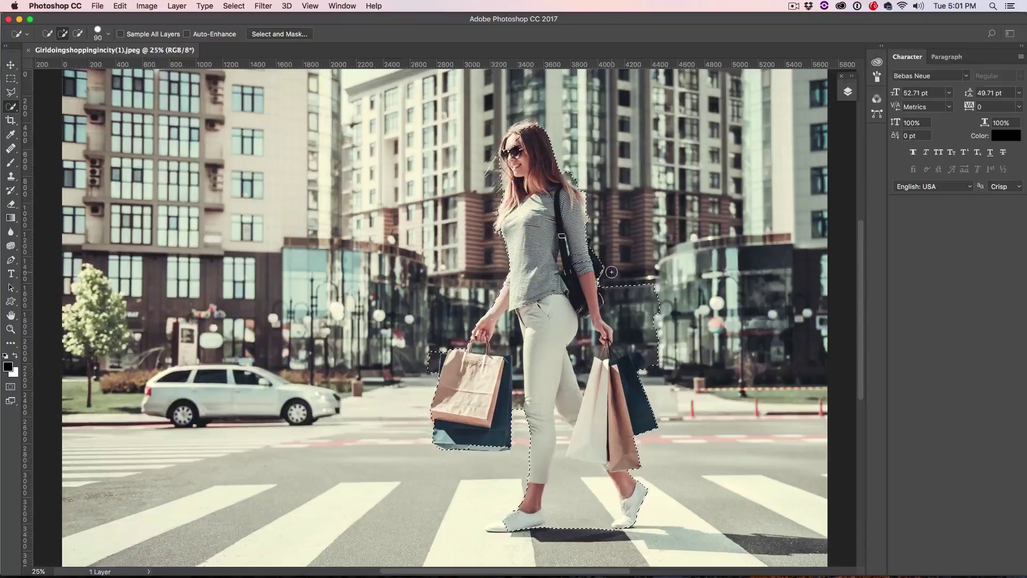
Step: Subtract background gaps by the bag strap, hands and handles, and add the bag handles and buckle
{"action": "key", "text": "alt"}
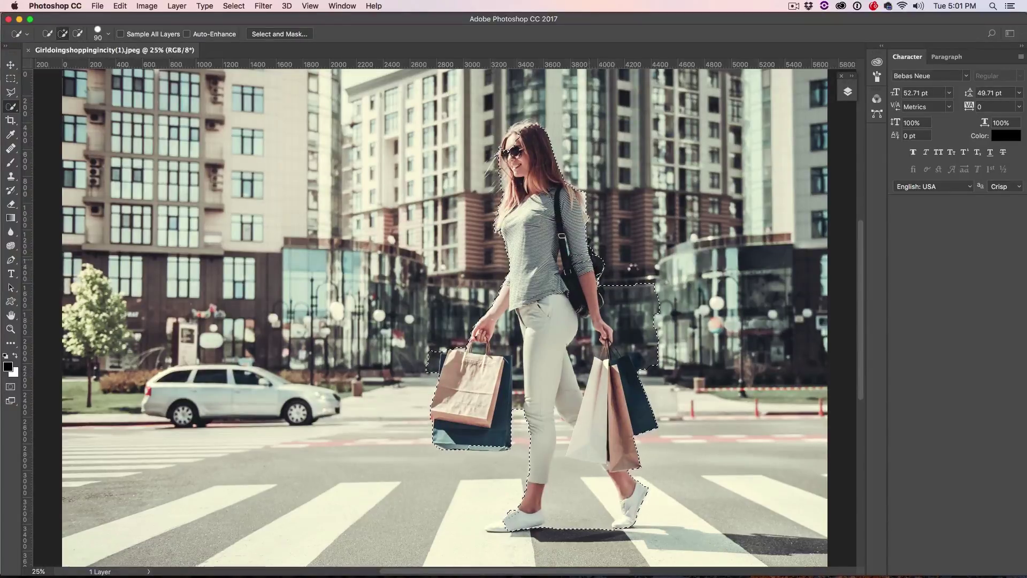
{"action": "key", "text": "alt"}
{"action": "left_click_drag", "start_coordinate": [628, 312], "coordinate": [651, 355]}
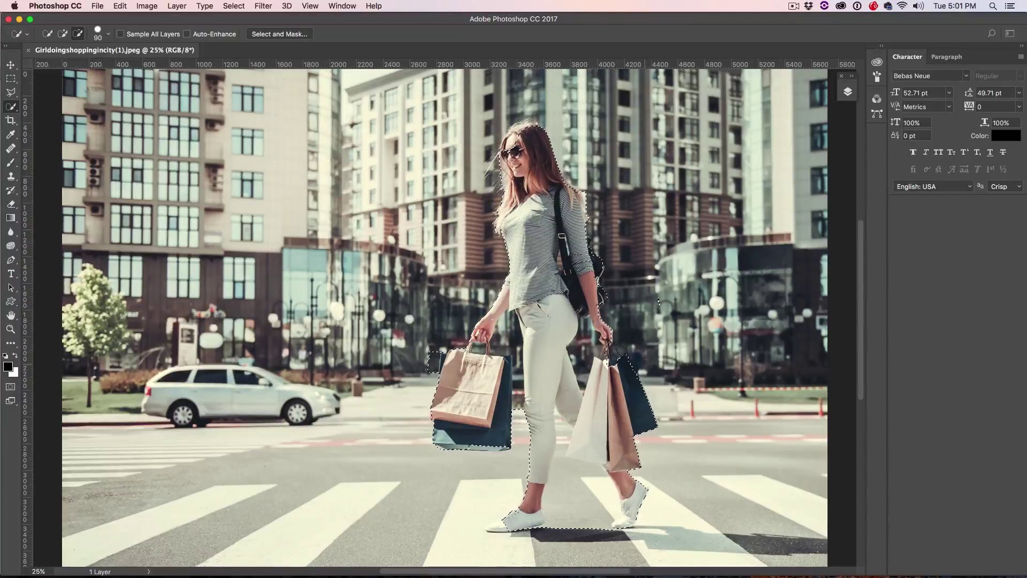
{"action": "left_click", "coordinate": [575, 363], "text": "alt"}
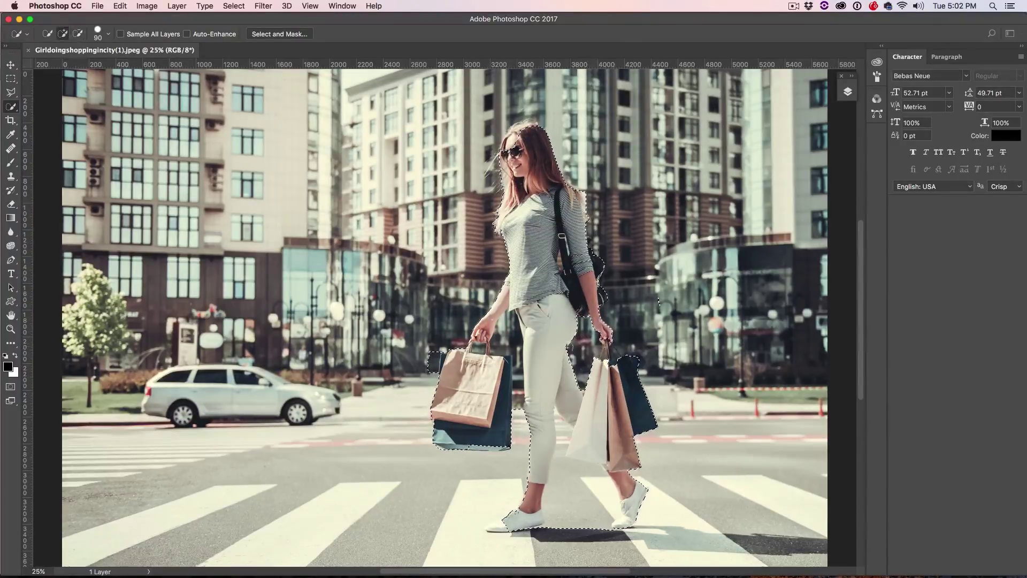
{"action": "left_click", "coordinate": [515, 363], "text": "alt"}
{"action": "left_click_drag", "start_coordinate": [438, 336], "coordinate": [464, 349]}
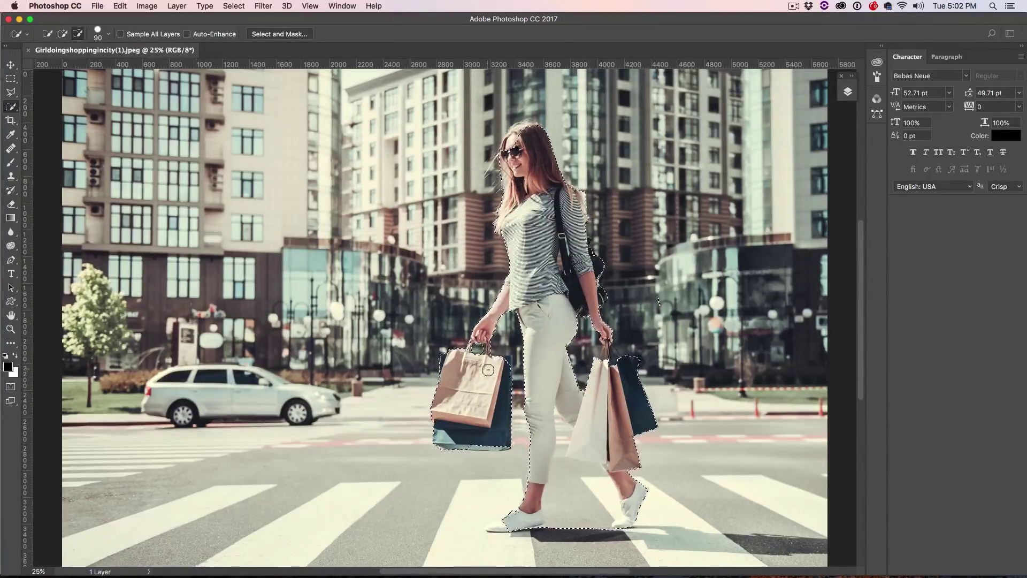
{"action": "left_click", "coordinate": [479, 348], "text": "alt"}
{"action": "left_click", "coordinate": [558, 260]}
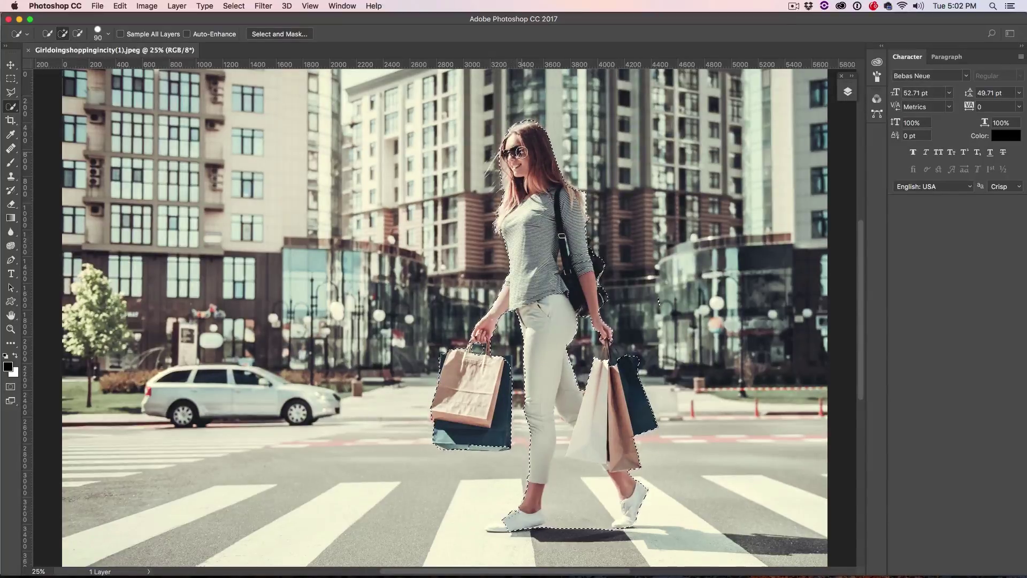
Step: Open Select and Mask with the Brush tool and set the overlay Transparency to about 78%
{"action": "left_click", "coordinate": [293, 36]}
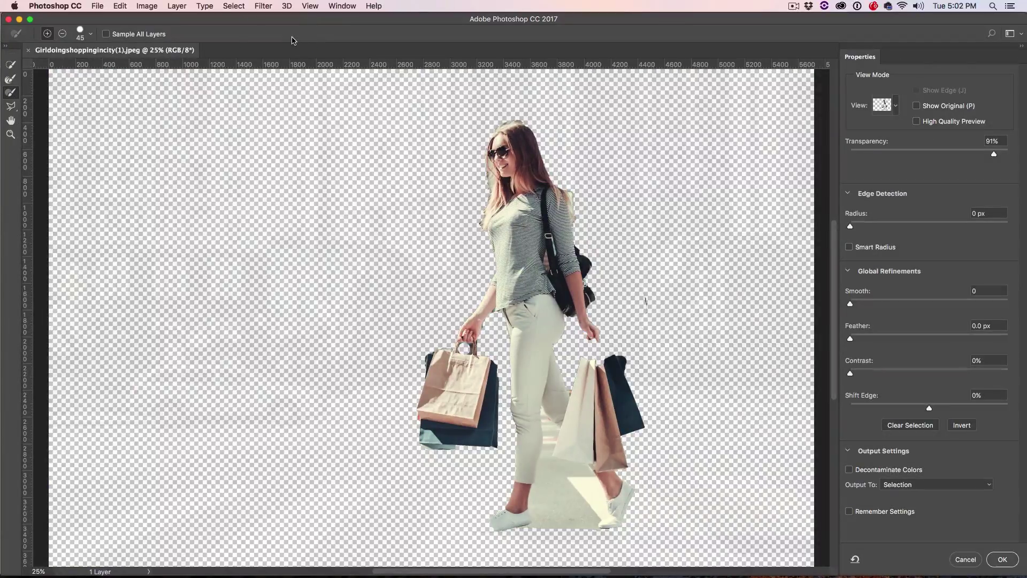
{"action": "left_click", "coordinate": [12, 79]}
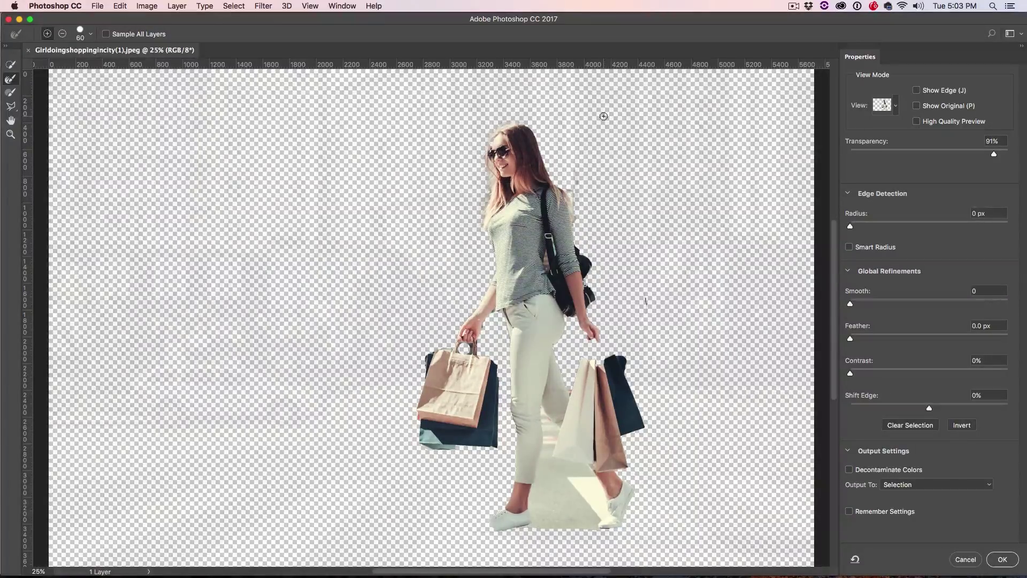
{"action": "left_click_drag", "start_coordinate": [986, 159], "coordinate": [891, 155]}
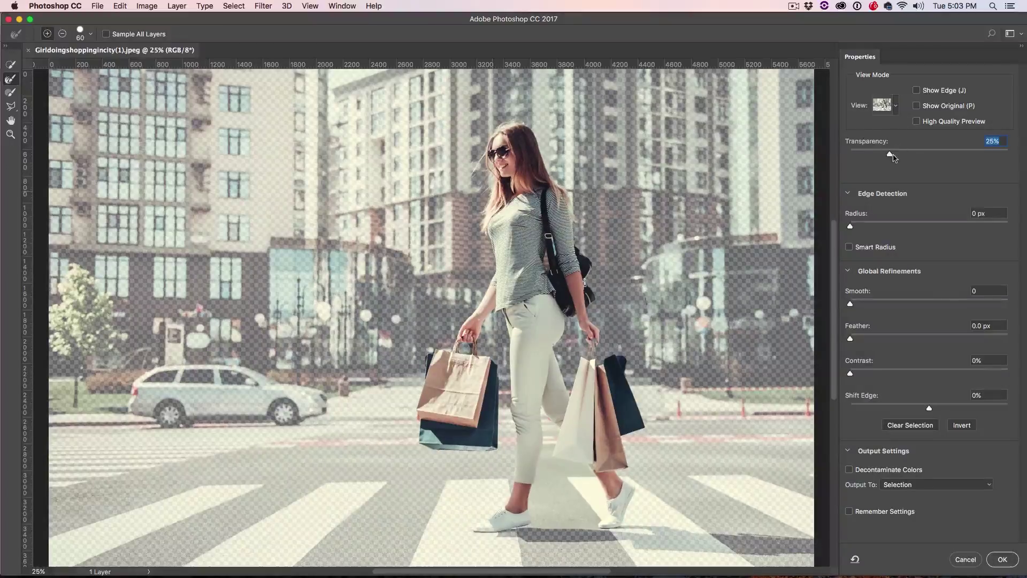
{"action": "left_click_drag", "start_coordinate": [890, 154], "coordinate": [973, 154]}
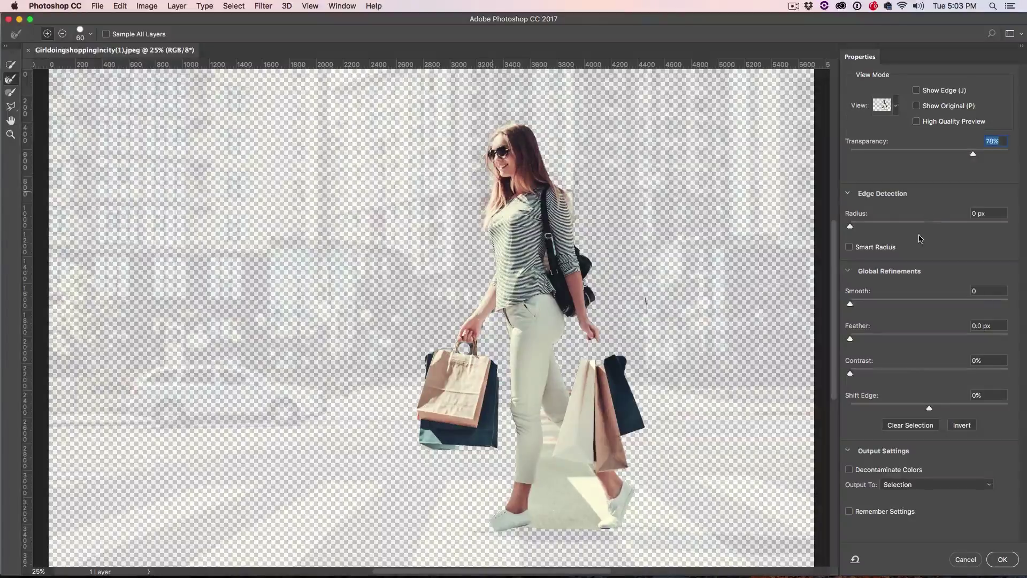
Step: Check the edge radius with Show Edge, set Radius to 0 px, and refine around the right hand
{"action": "left_click", "coordinate": [916, 90]}
{"action": "left_click_drag", "start_coordinate": [850, 226], "coordinate": [884, 228]}
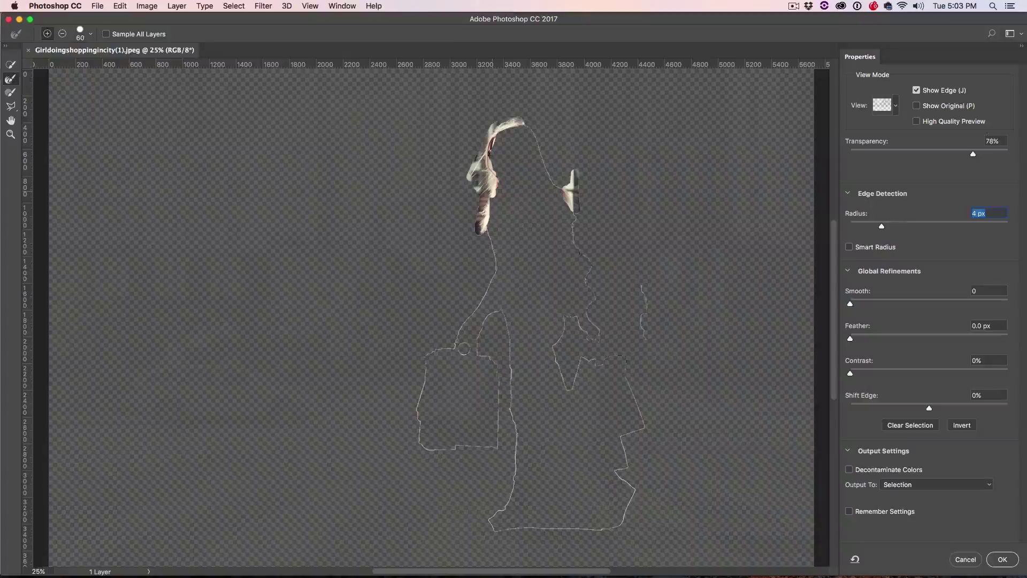
{"action": "left_click", "coordinate": [917, 91]}
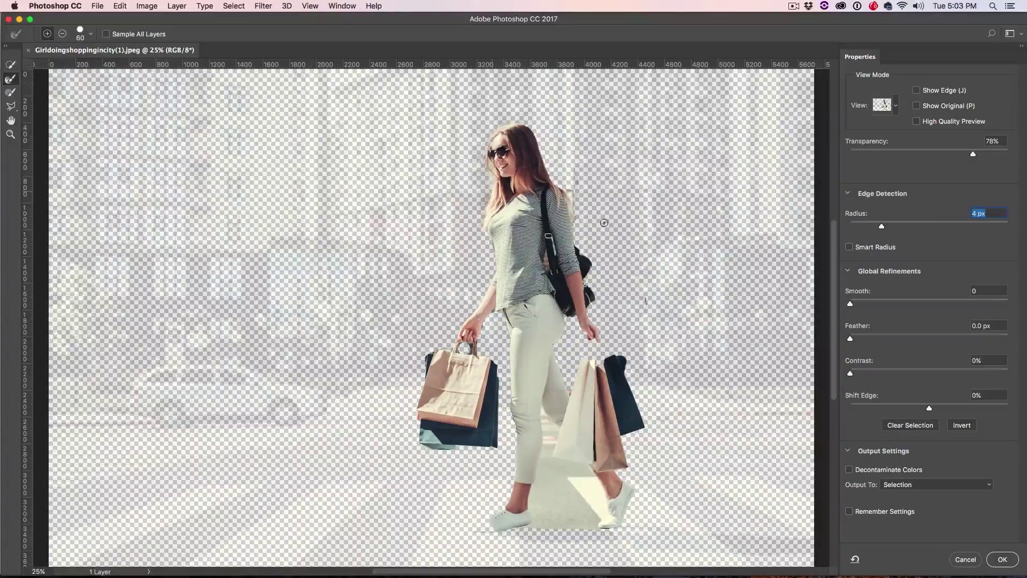
{"action": "type", "text": "0"}
{"action": "key", "text": "Return"}
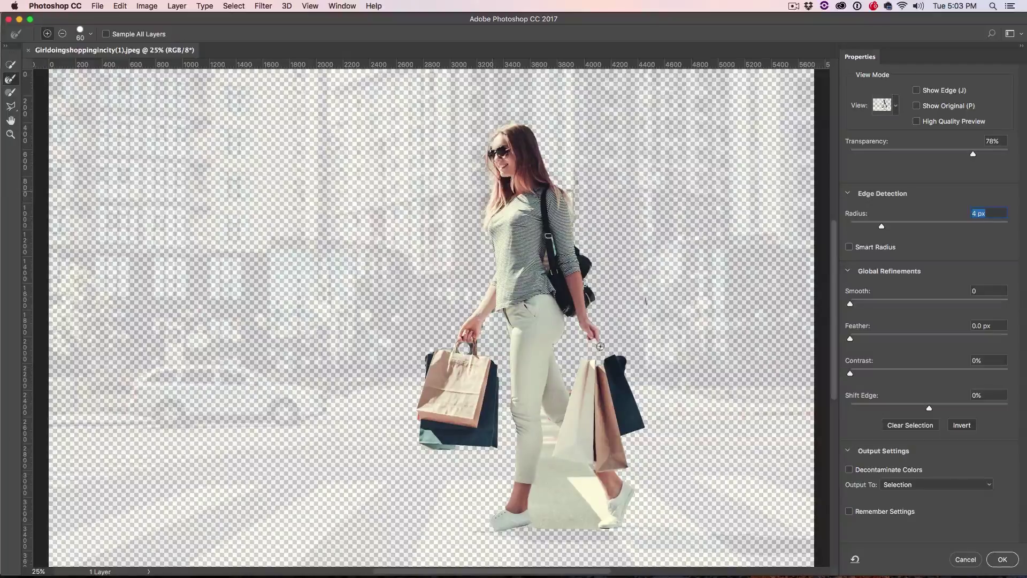
{"action": "left_click_drag", "start_coordinate": [599, 346], "coordinate": [578, 363]}
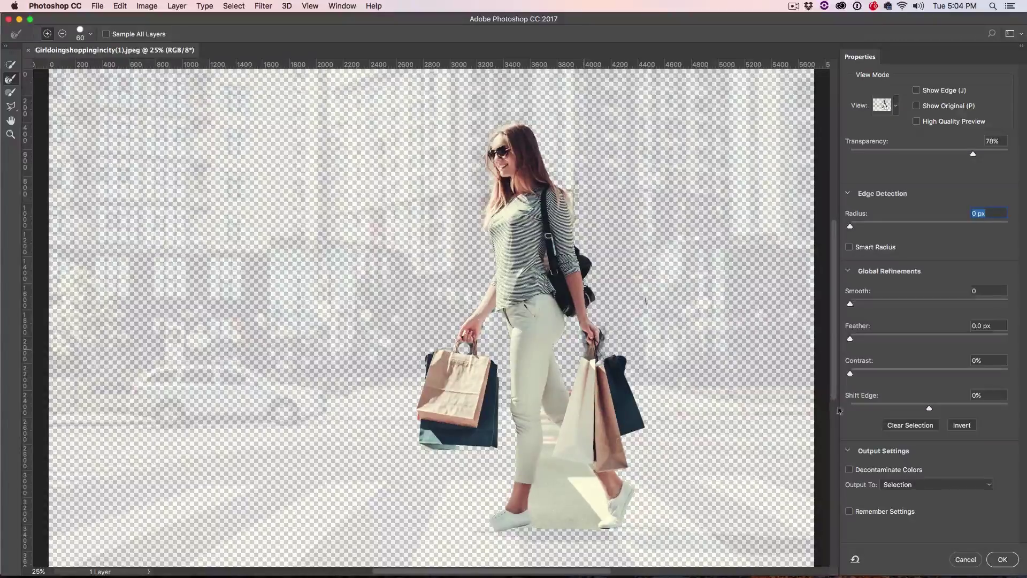
Step: Output the refinement as a New Layer with Layer Mask and confirm
{"action": "left_click", "coordinate": [951, 491]}
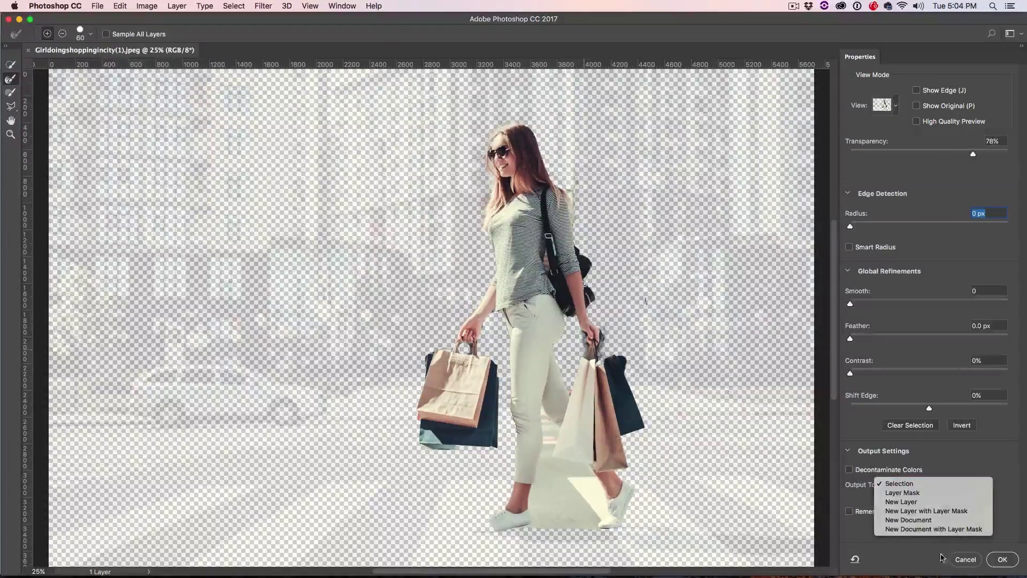
{"action": "left_click", "coordinate": [940, 512]}
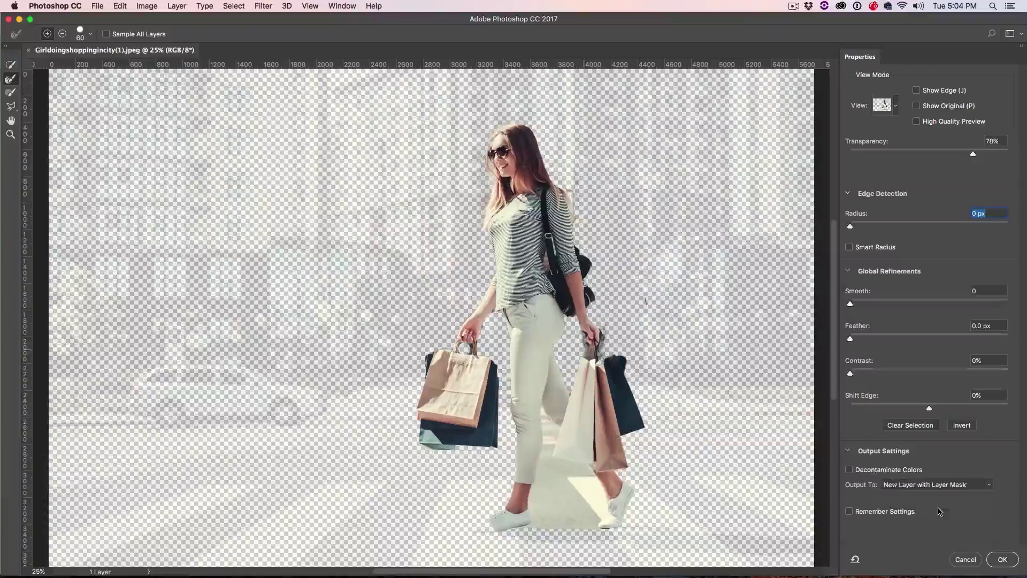
{"action": "left_click", "coordinate": [1003, 559]}
{"action": "left_click", "coordinate": [849, 92]}
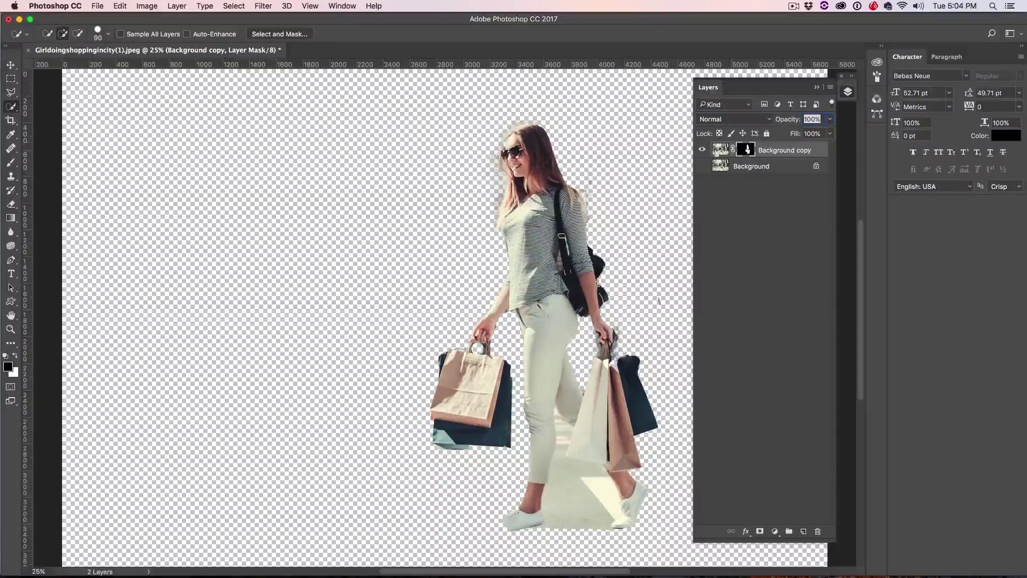
Step: Hide the masked Background copy layer, keeping the Background layer visible
{"action": "left_click", "coordinate": [702, 150]}
{"action": "left_click", "coordinate": [702, 149]}
{"action": "left_click", "coordinate": [703, 166]}
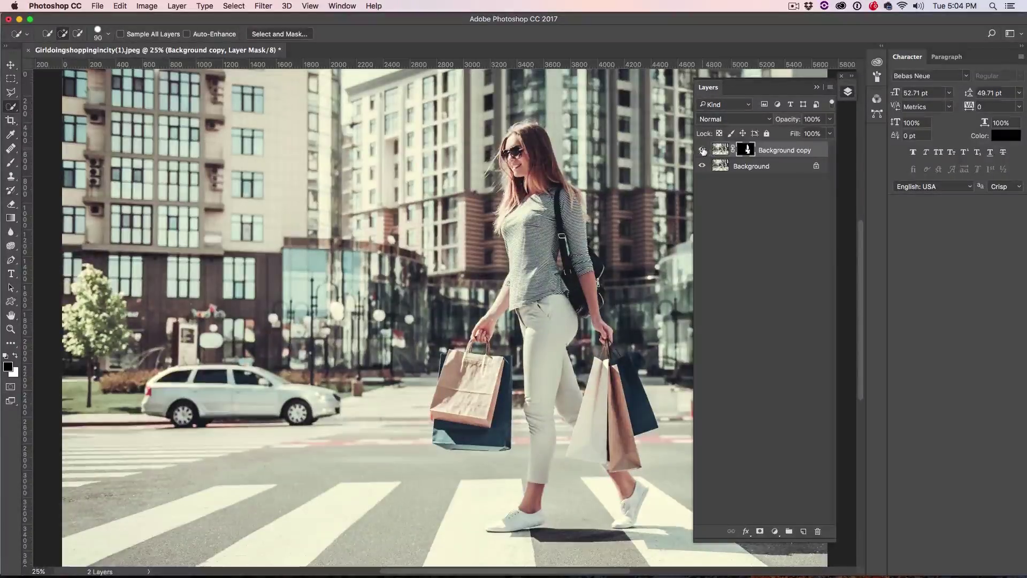
{"action": "left_click", "coordinate": [702, 150]}
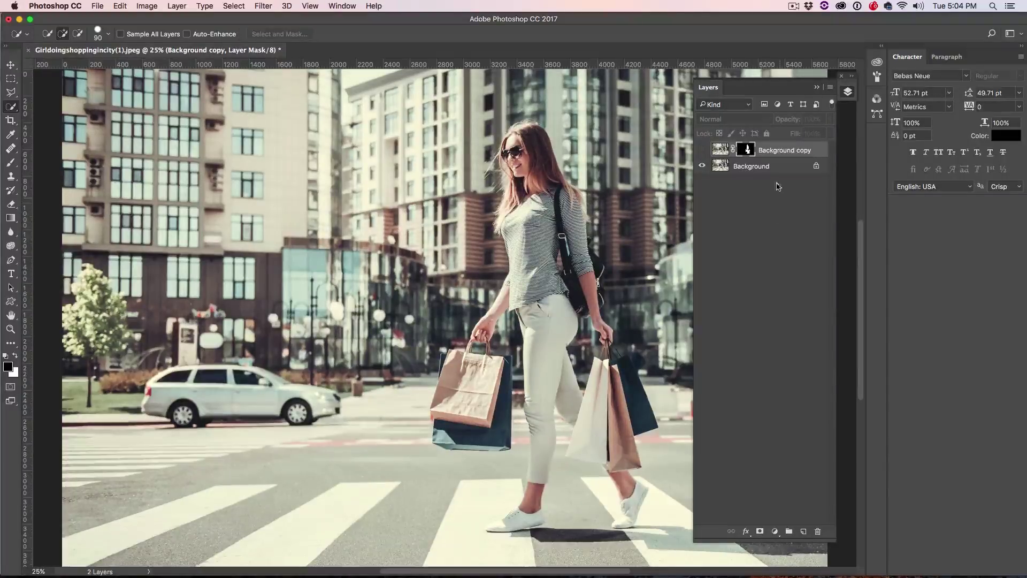
Step: Load the woman's mask as a selection and make the Background layer active
{"action": "left_click", "coordinate": [748, 151], "text": "super"}
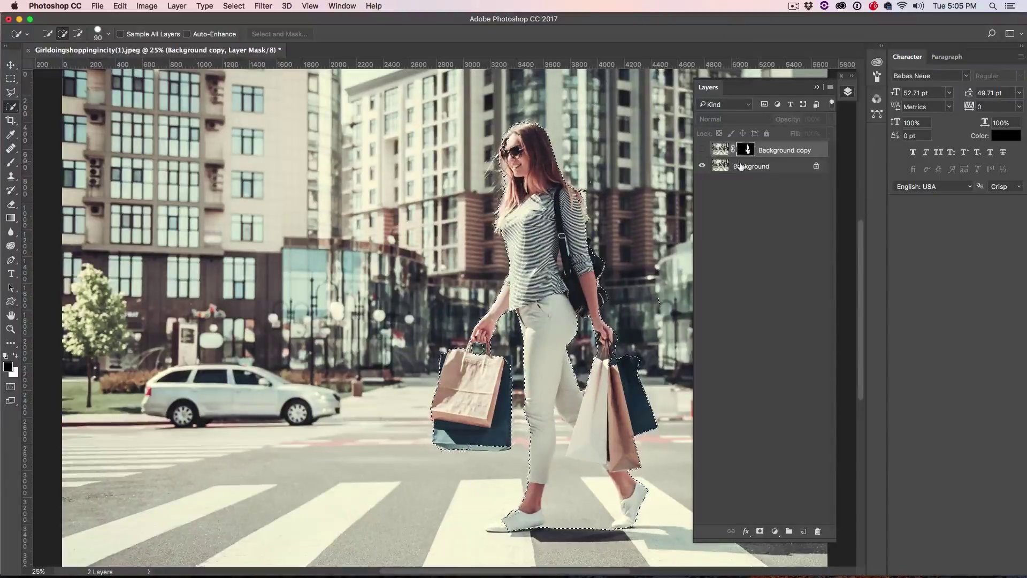
{"action": "left_click", "coordinate": [740, 166]}
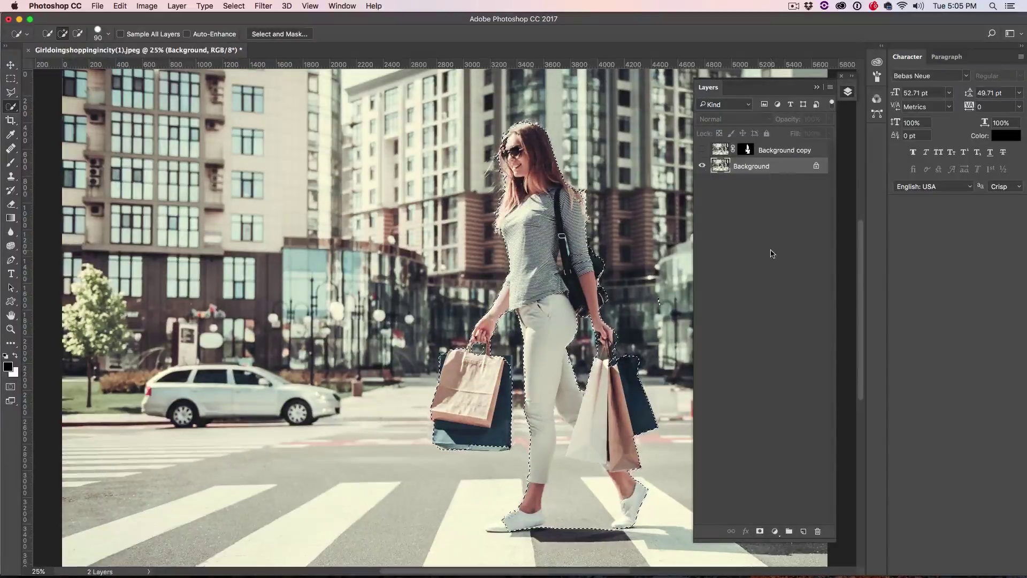
{"action": "left_click", "coordinate": [815, 88]}
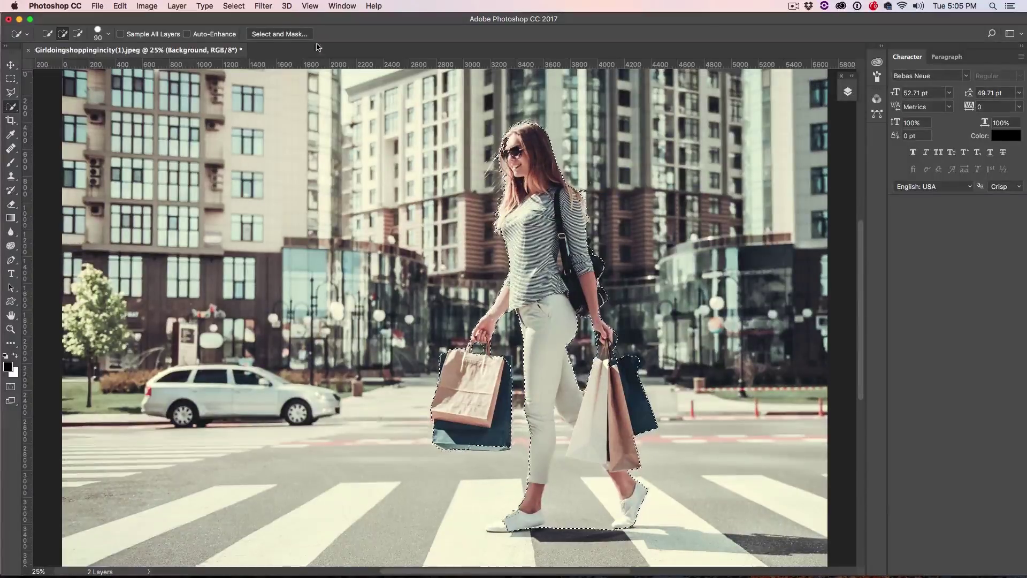
{"action": "left_click", "coordinate": [237, 6]}
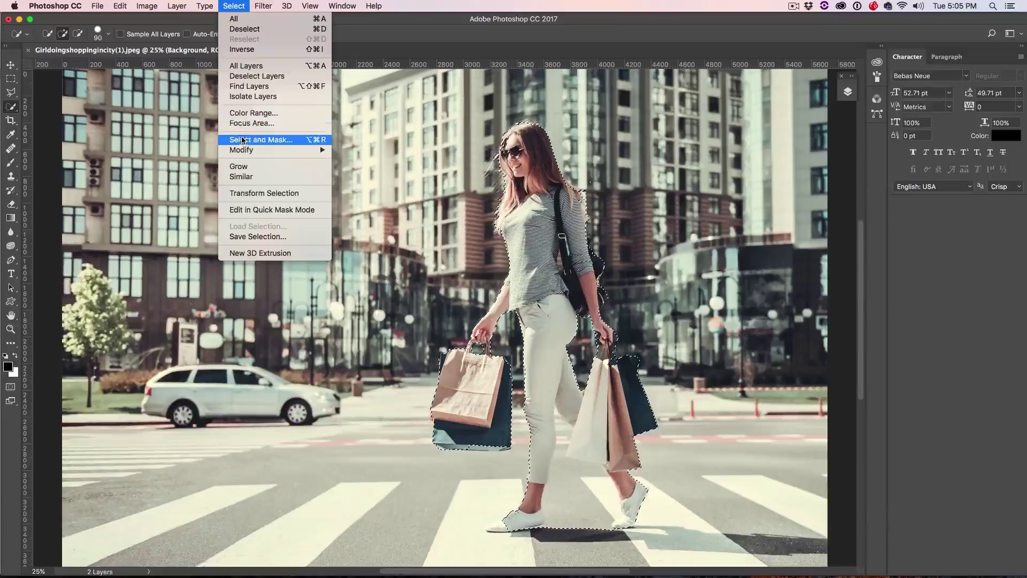
{"action": "mouse_move", "coordinate": [242, 150]}
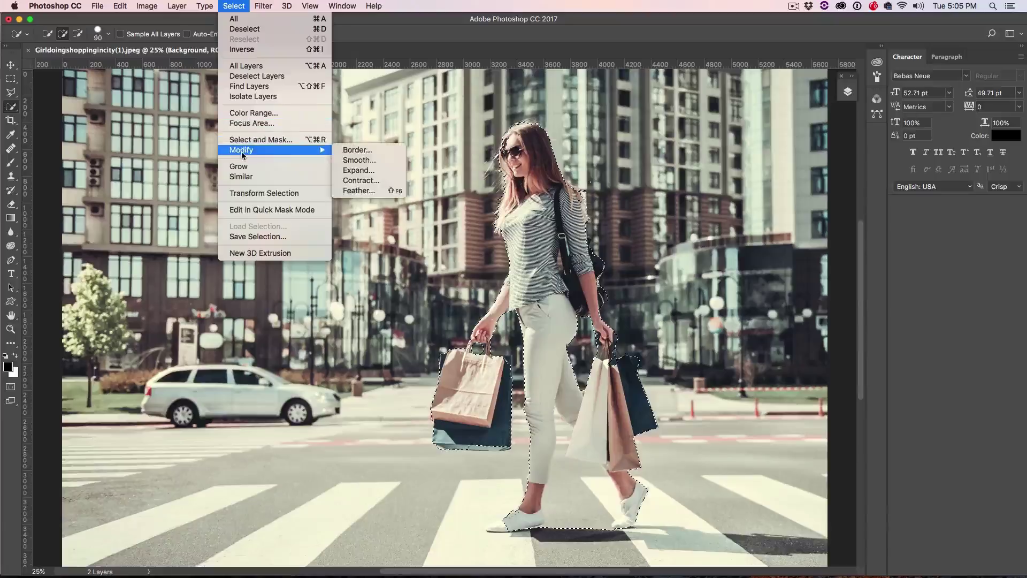
Step: Expand the woman's selection by 10 pixels with Select > Modify > Expand
{"action": "left_click", "coordinate": [392, 170]}
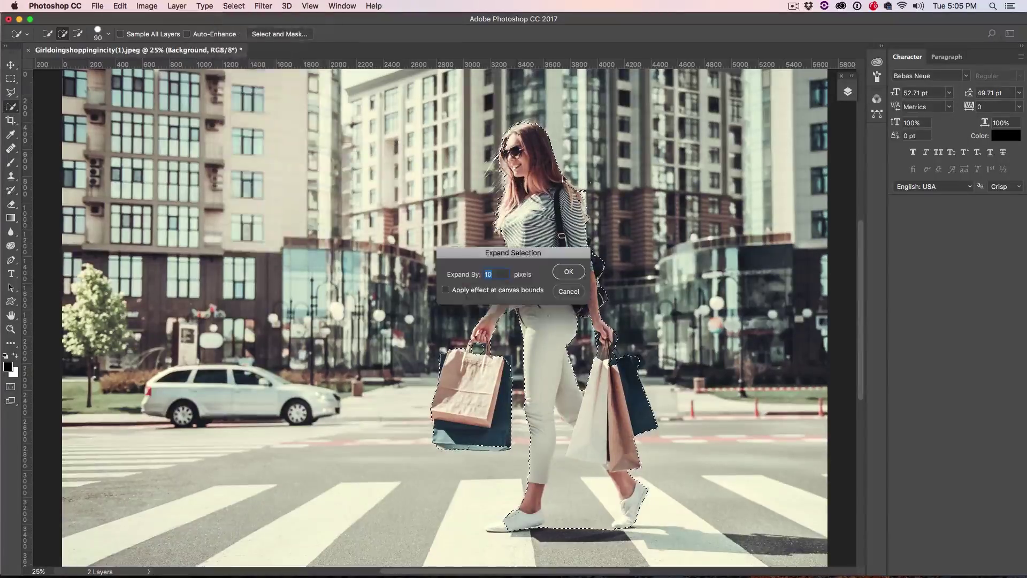
{"action": "left_click", "coordinate": [566, 272]}
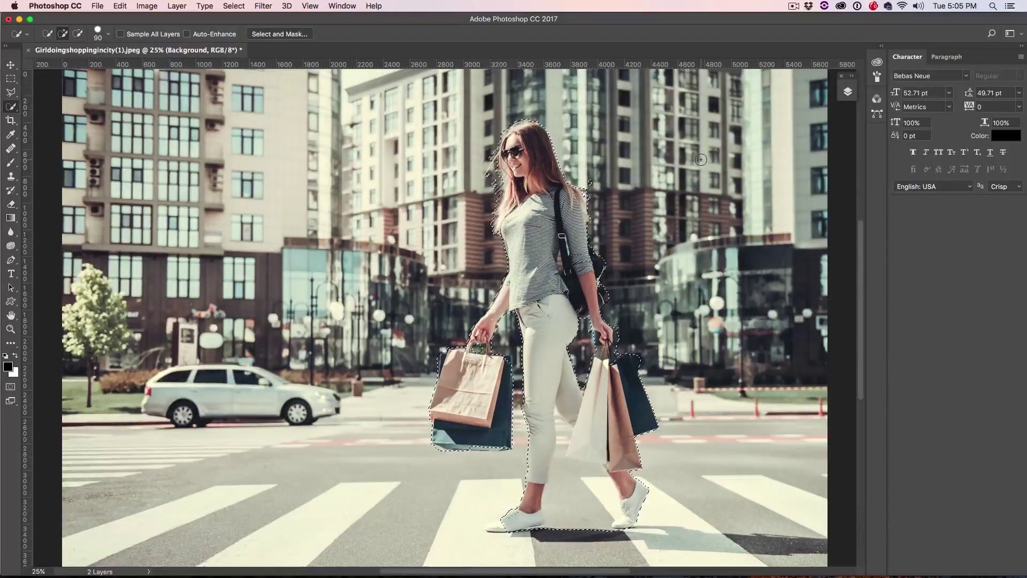
{"action": "key", "text": "BackSpace"}
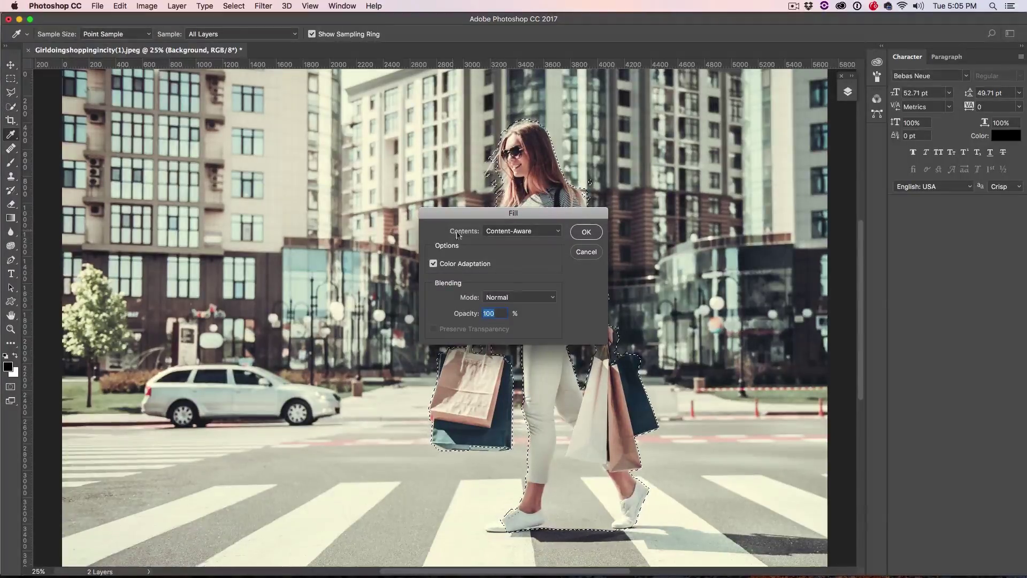
Step: Content-Aware fill the woman out of the Background layer, then deselect
{"action": "key", "text": "Escape"}
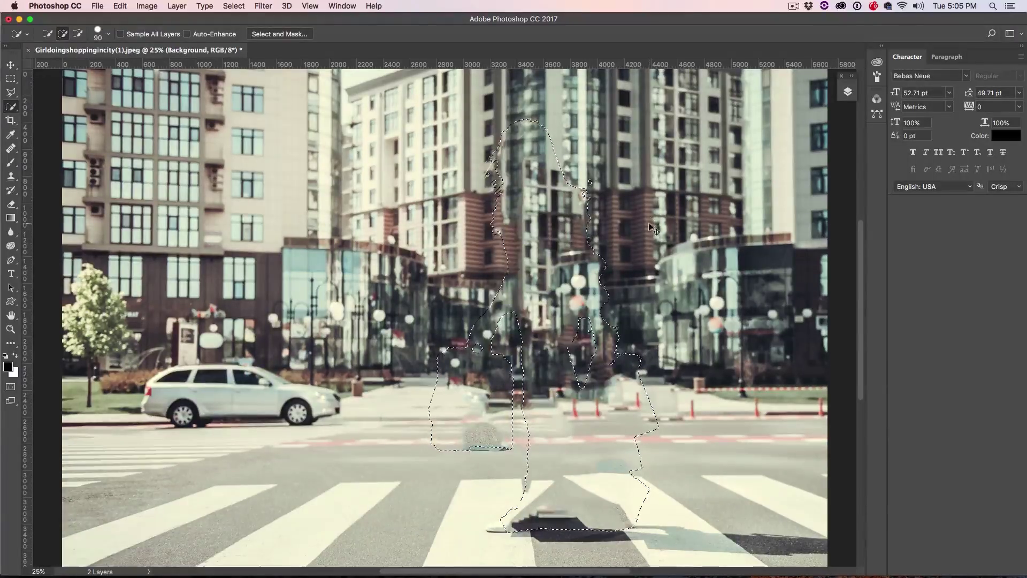
{"action": "key", "text": "super+d"}
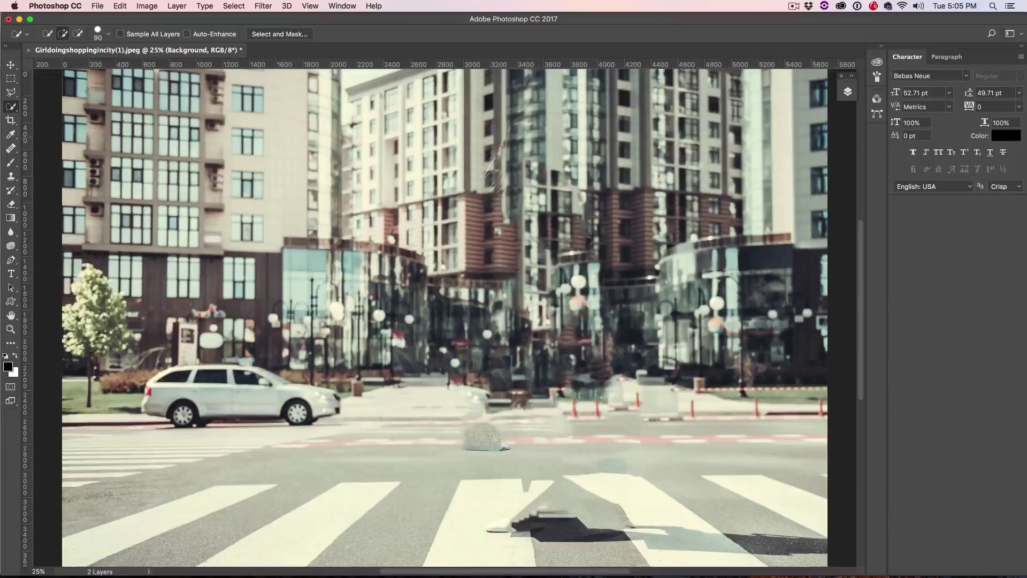
{"action": "left_click", "coordinate": [848, 92]}
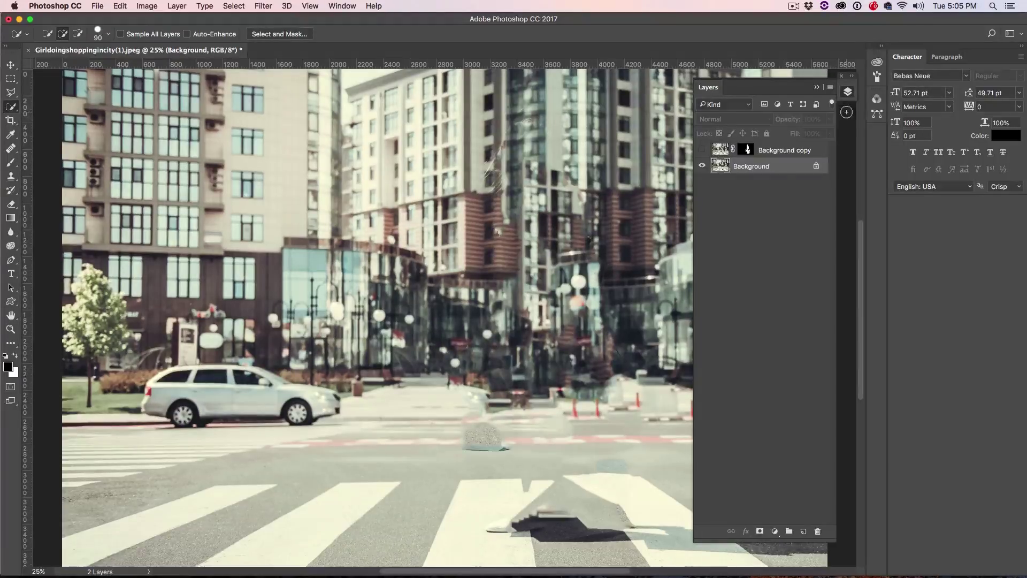
Step: Toggle the Background copy layer to compare against the filled street, leaving it visible
{"action": "left_click", "coordinate": [703, 150]}
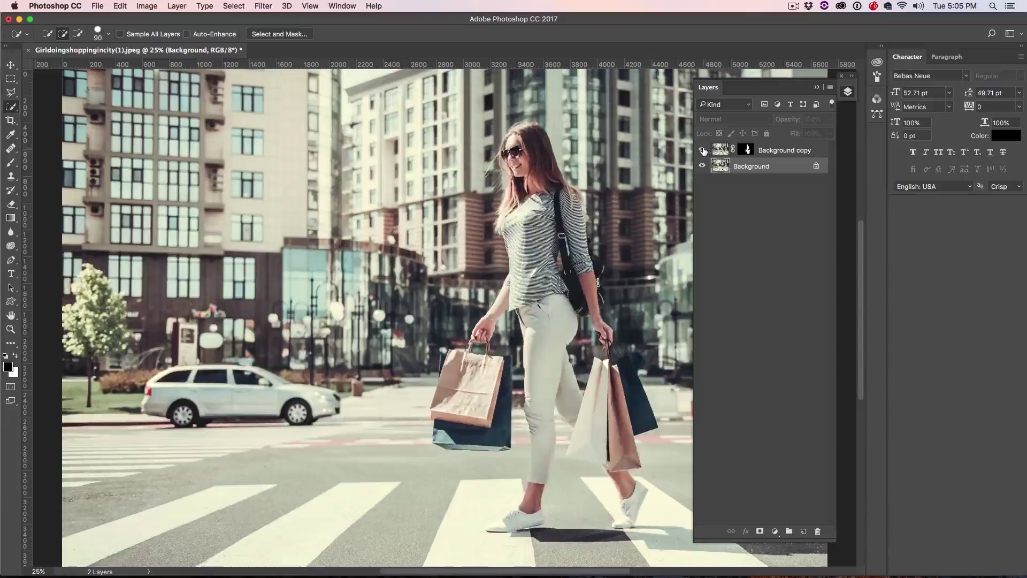
{"action": "left_click", "coordinate": [700, 151]}
{"action": "left_click", "coordinate": [699, 154]}
{"action": "left_click", "coordinate": [702, 150]}
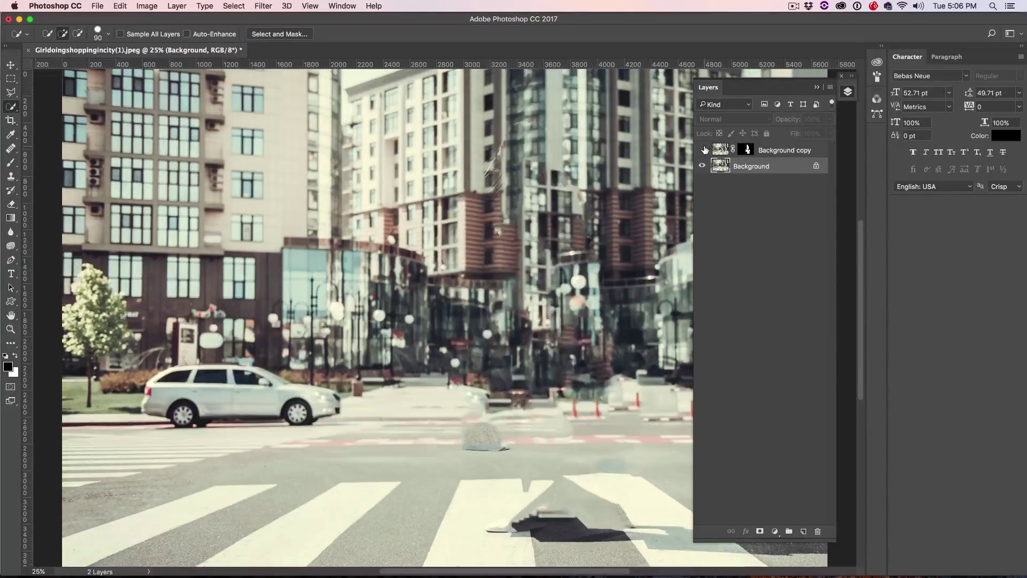
{"action": "left_click", "coordinate": [701, 150]}
{"action": "left_click", "coordinate": [701, 149]}
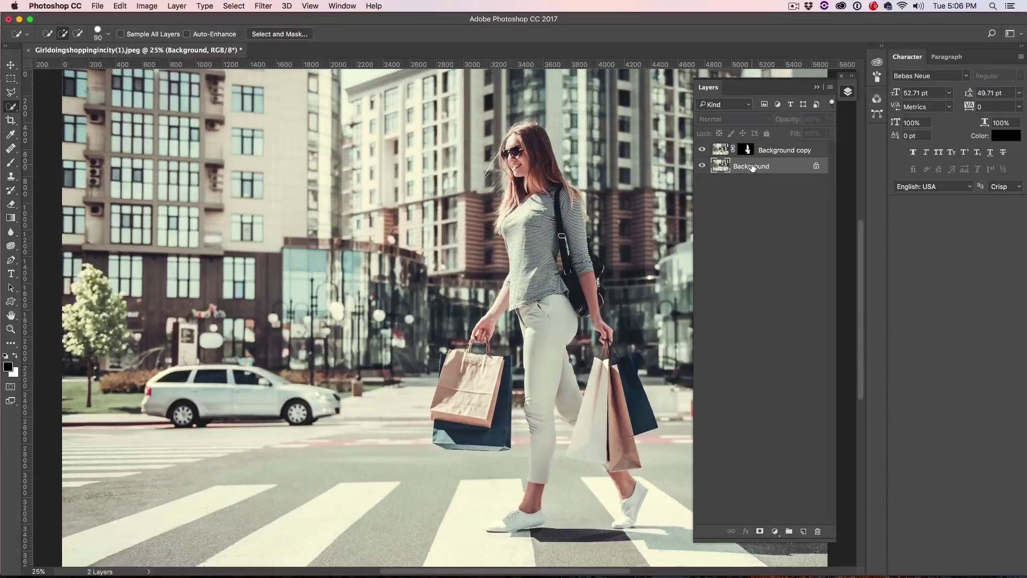
Step: Start a Field Blur from Filter > Blur Gallery and set the pin's blur to 22 px
{"action": "left_click", "coordinate": [262, 5]}
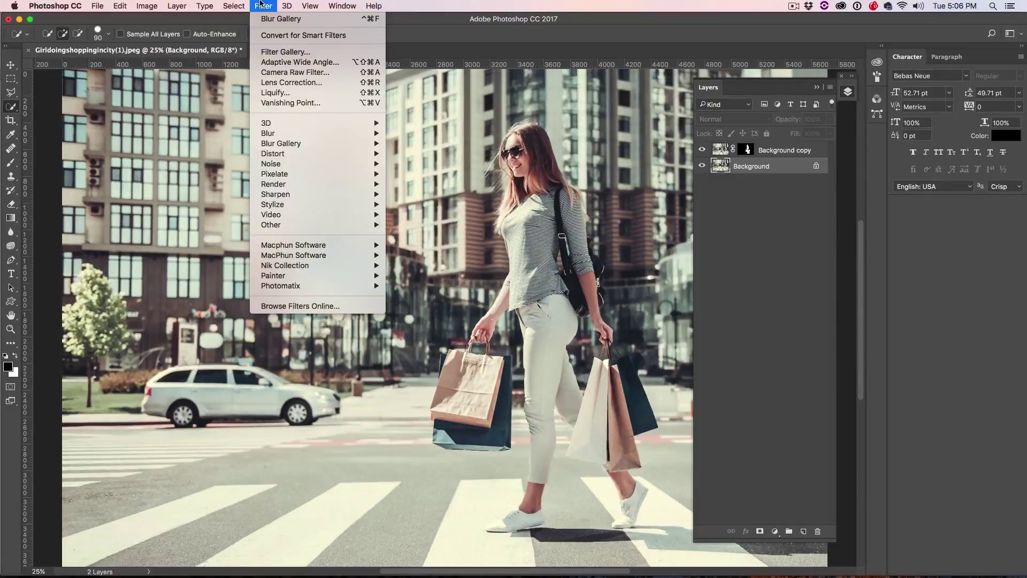
{"action": "mouse_move", "coordinate": [289, 144]}
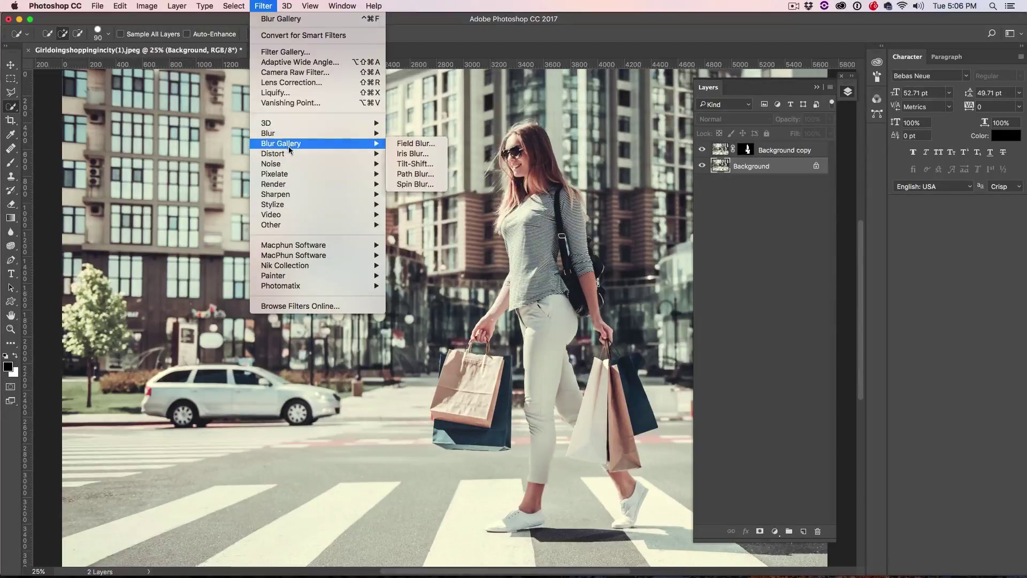
{"action": "left_click", "coordinate": [413, 144]}
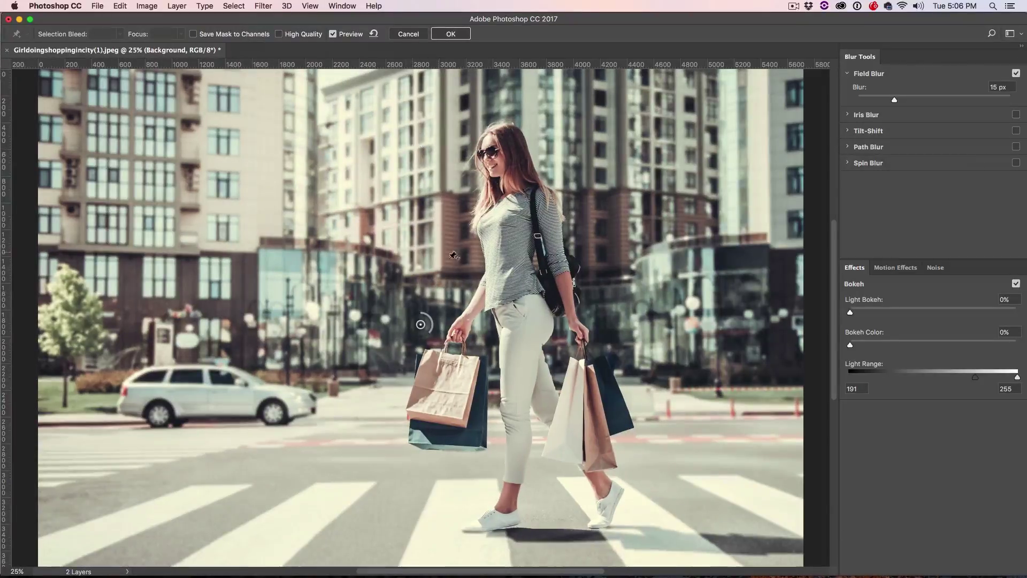
{"action": "left_click_drag", "start_coordinate": [430, 335], "coordinate": [416, 326]}
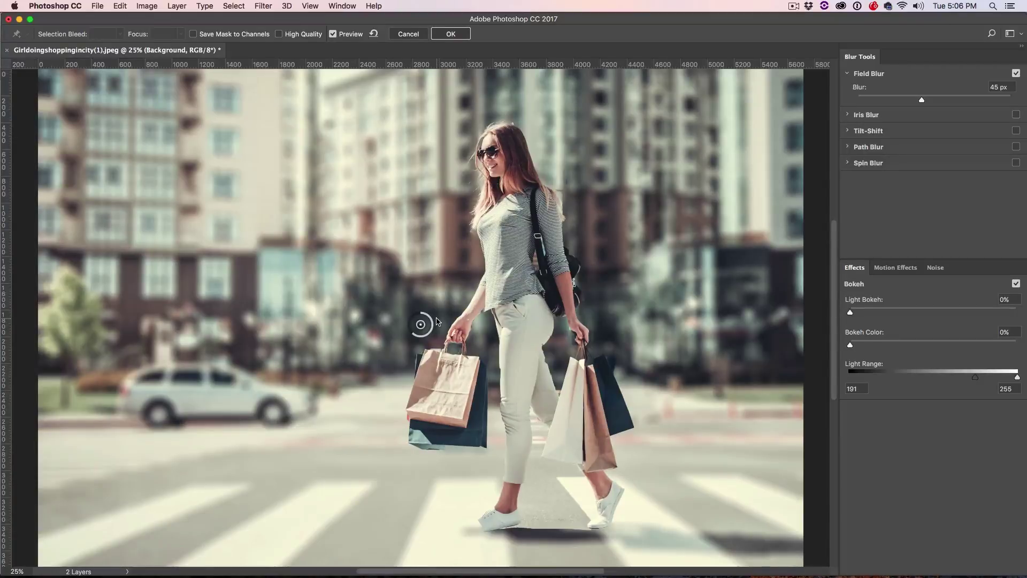
{"action": "left_click_drag", "start_coordinate": [421, 338], "coordinate": [424, 325]}
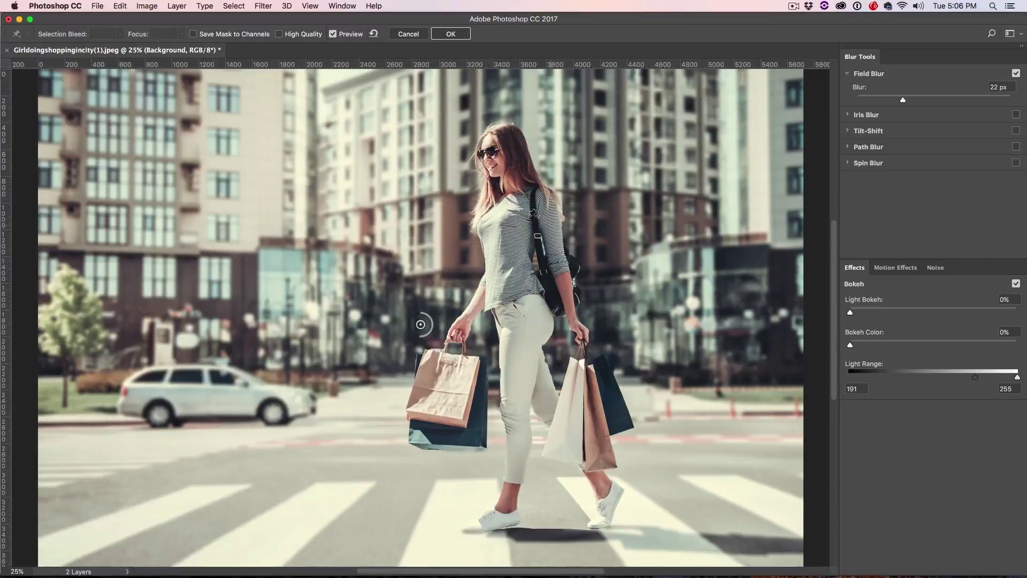
Step: Add a 0 px blur pin on the crosswalk and move both pins down toward the road
{"action": "left_click", "coordinate": [383, 425]}
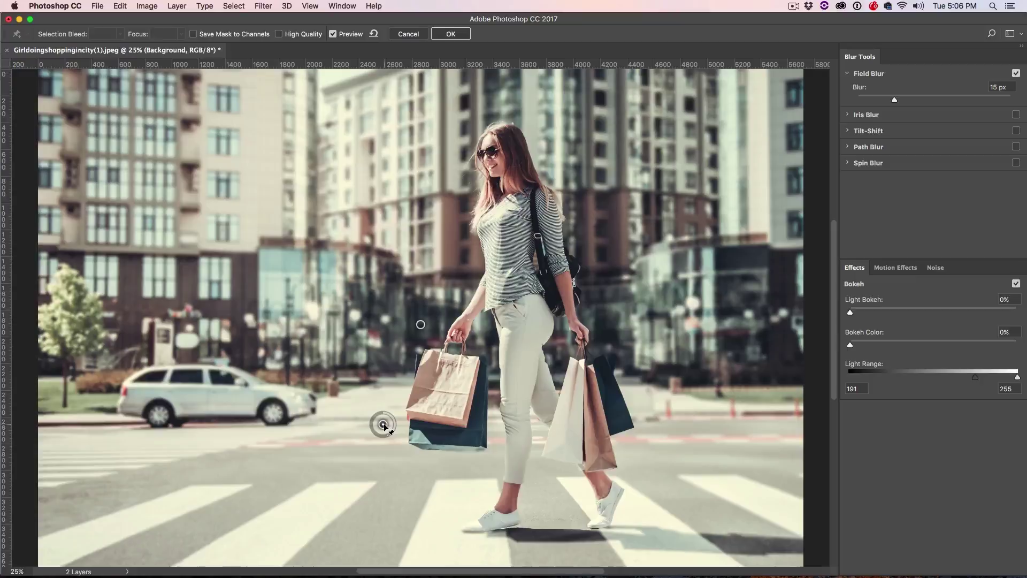
{"action": "left_click_drag", "start_coordinate": [385, 426], "coordinate": [384, 425]}
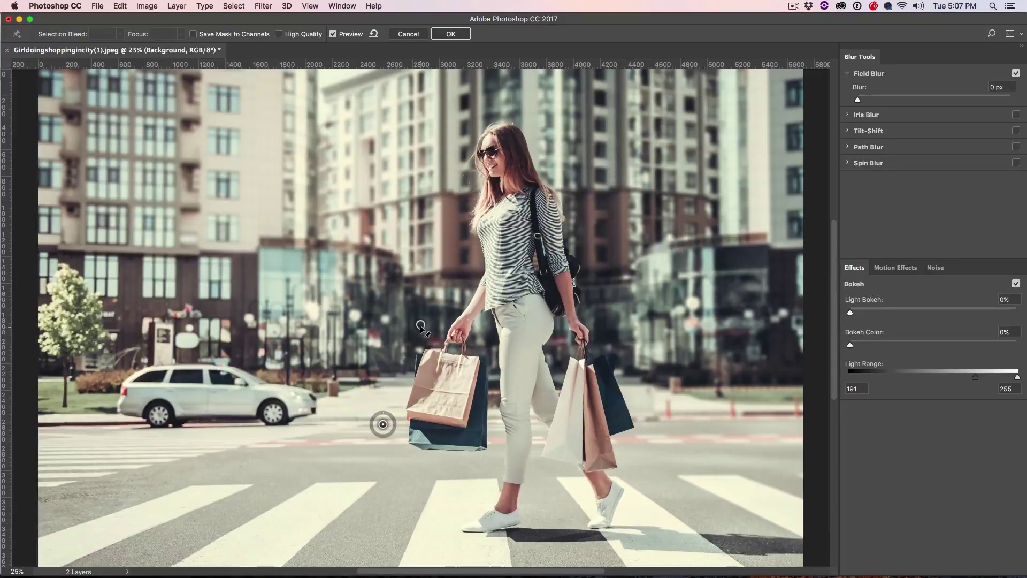
{"action": "left_click", "coordinate": [406, 312]}
{"action": "left_click_drag", "start_coordinate": [392, 311], "coordinate": [370, 337]}
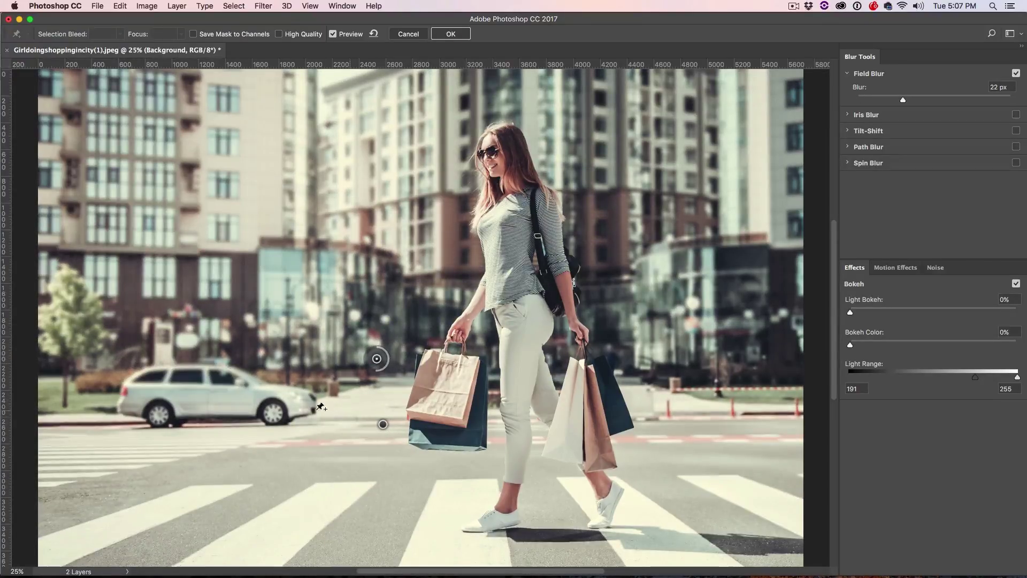
{"action": "left_click", "coordinate": [381, 433]}
{"action": "left_click_drag", "start_coordinate": [381, 434], "coordinate": [381, 454]}
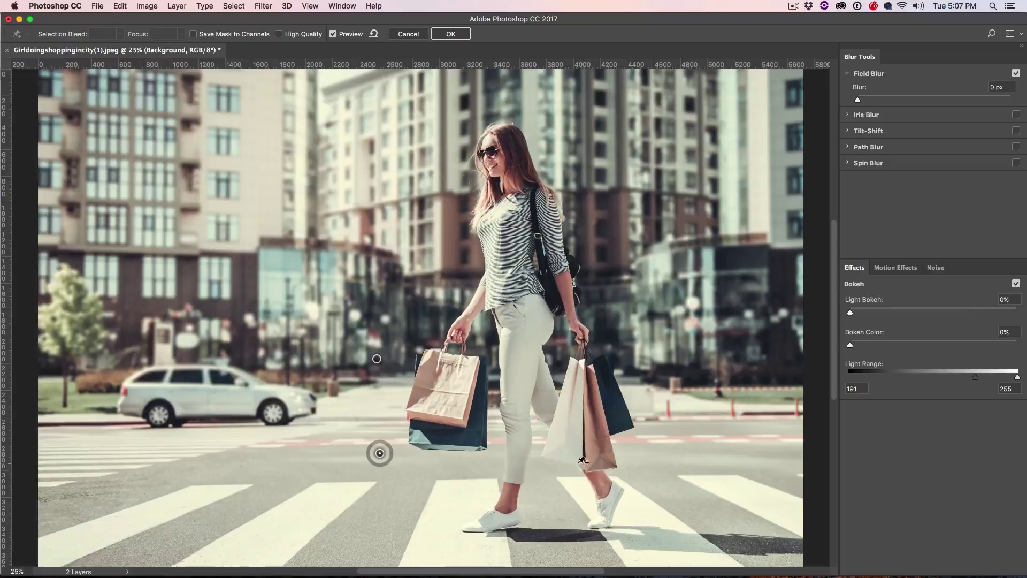
{"action": "left_click_drag", "start_coordinate": [377, 358], "coordinate": [376, 405]}
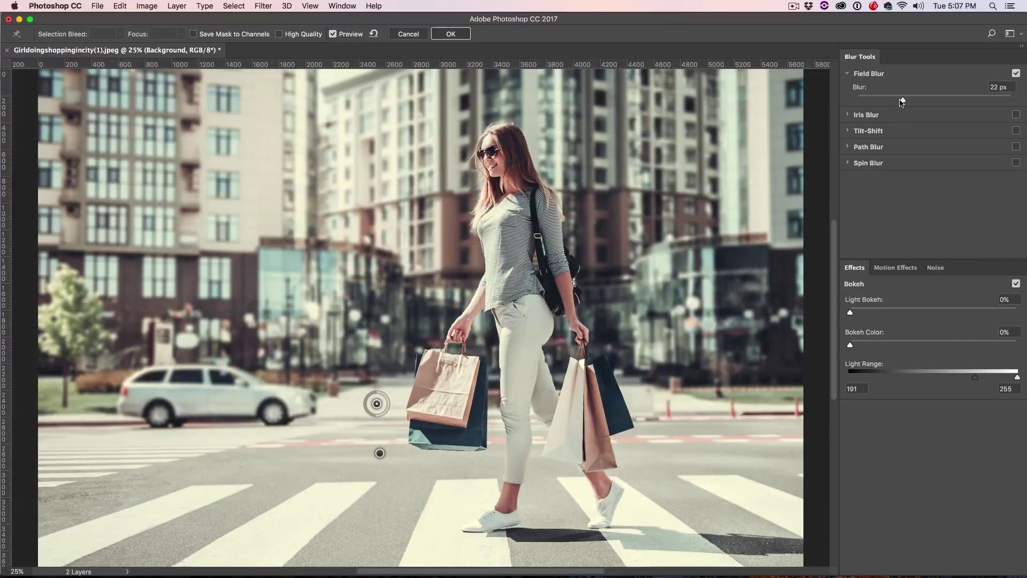
Step: Raise the upper pin's blur to 29 px and apply the Field Blur
{"action": "mouse_move", "coordinate": [902, 100]}
{"action": "left_mouse_down"}
{"action": "mouse_move", "coordinate": [835, 101]}
{"action": "mouse_move", "coordinate": [986, 102]}
{"action": "mouse_move", "coordinate": [885, 101]}
{"action": "mouse_move", "coordinate": [912, 100]}
{"action": "left_mouse_up"}
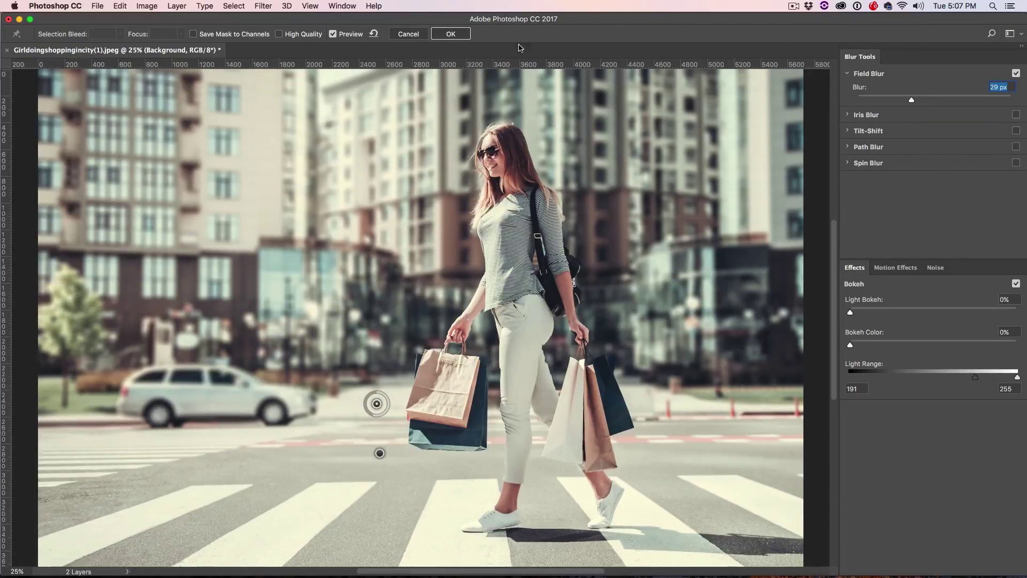
{"action": "left_click", "coordinate": [458, 35]}
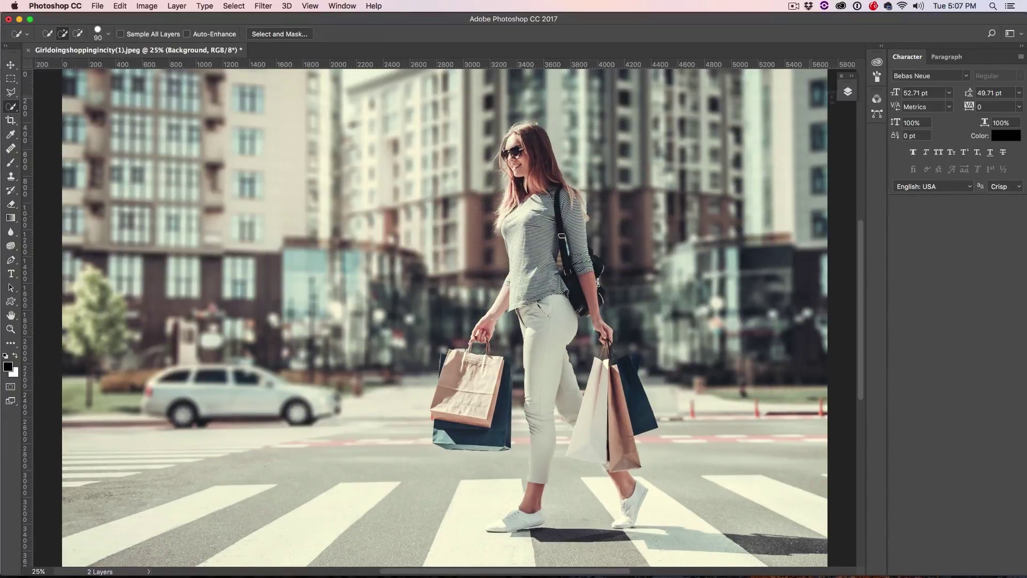
{"action": "left_click", "coordinate": [847, 92]}
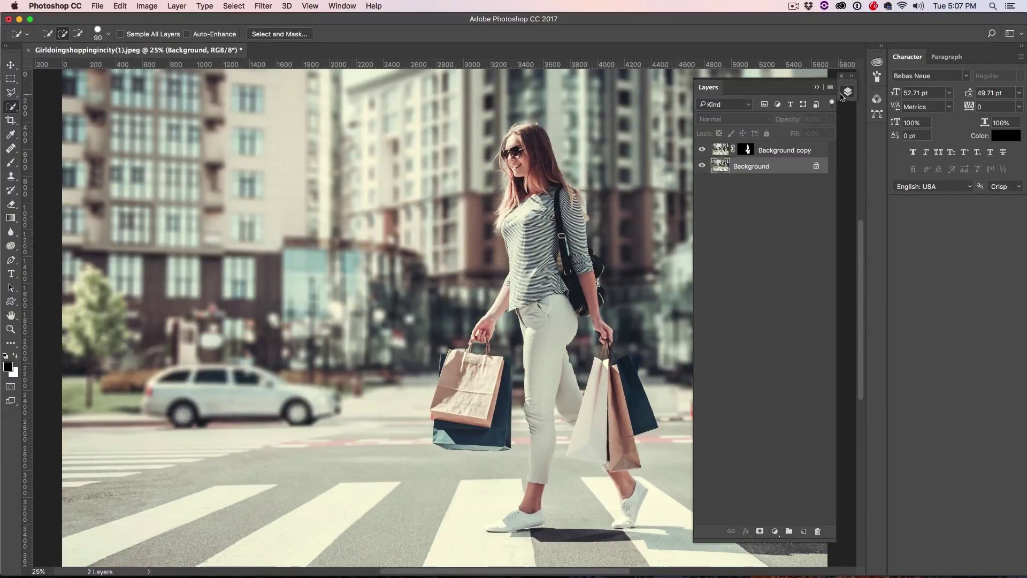
{"action": "left_click", "coordinate": [748, 150], "text": "shift"}
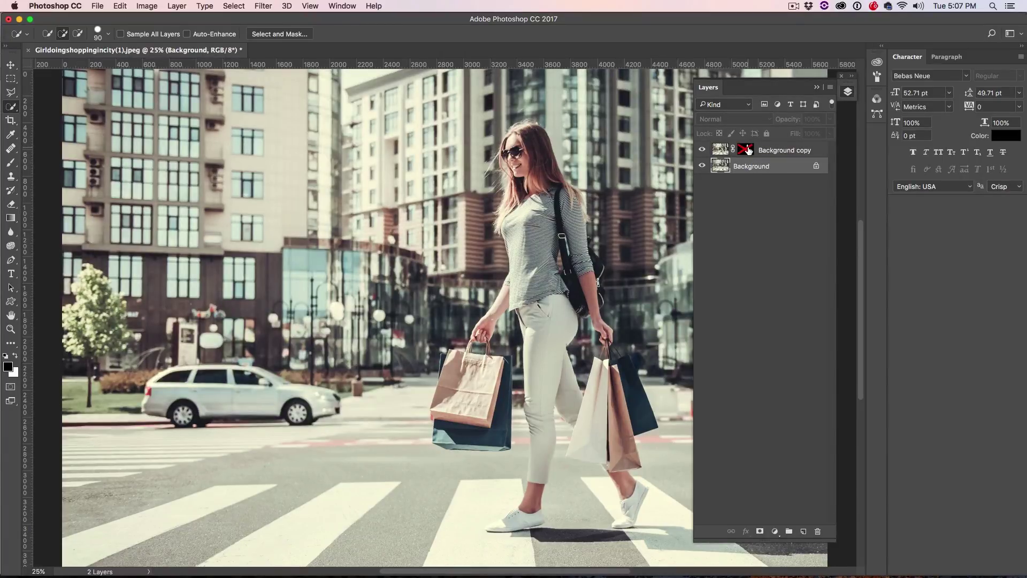
{"action": "left_click", "coordinate": [749, 150], "text": "shift"}
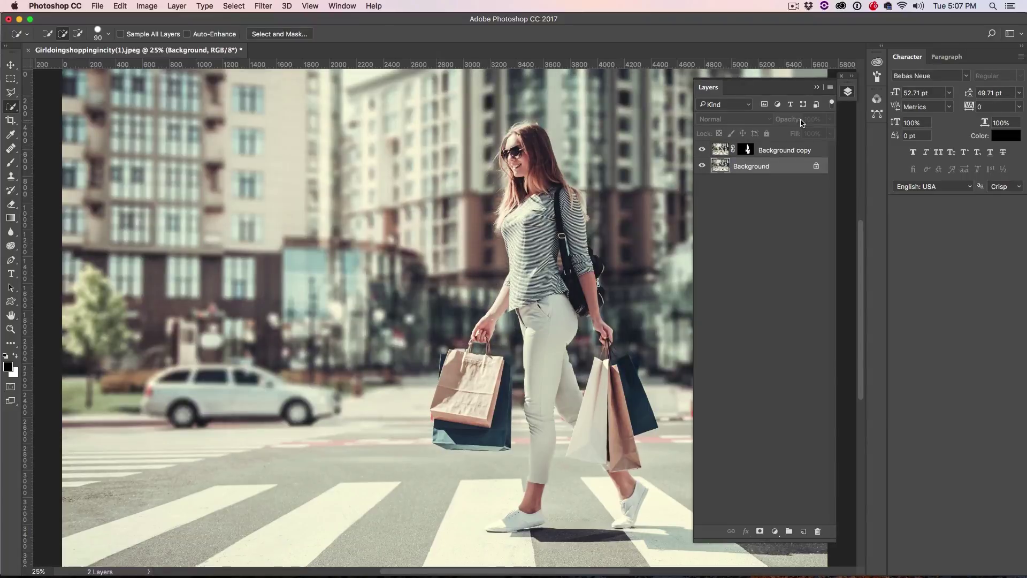
{"action": "left_click", "coordinate": [819, 91]}
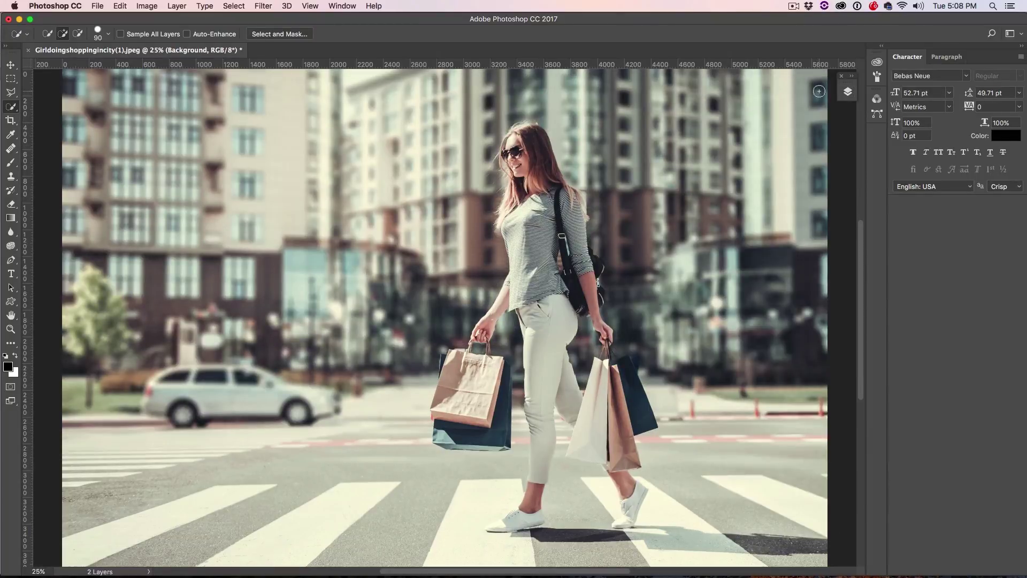